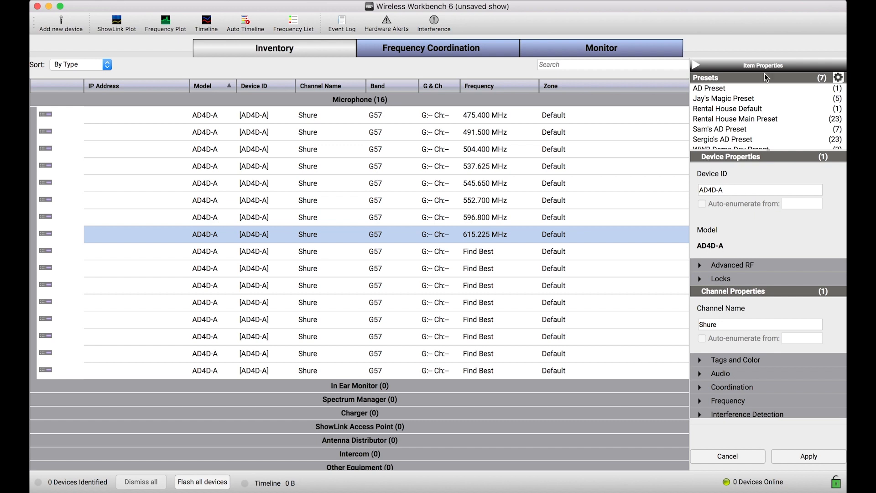
Select all sixteen AD4D-A channels in the microphone inventory, starting from the 475.400 MHz channel.
{"action": "left_click", "coordinate": [511, 121]}
{"action": "key", "text": "shift+Down"}
{"action": "key", "text": "shift+Down"}
{"action": "key", "text": "shift+Down"}
{"action": "key", "text": "shift+Down"}
{"action": "key", "text": "shift+Down"}
{"action": "key", "text": "shift+Down"}
{"action": "key", "text": "shift+Down"}
{"action": "key", "text": "shift+Down"}
{"action": "key", "text": "shift+Down"}
{"action": "key", "text": "shift+Down"}
{"action": "key", "text": "shift+Down"}
{"action": "key", "text": "shift+Down"}
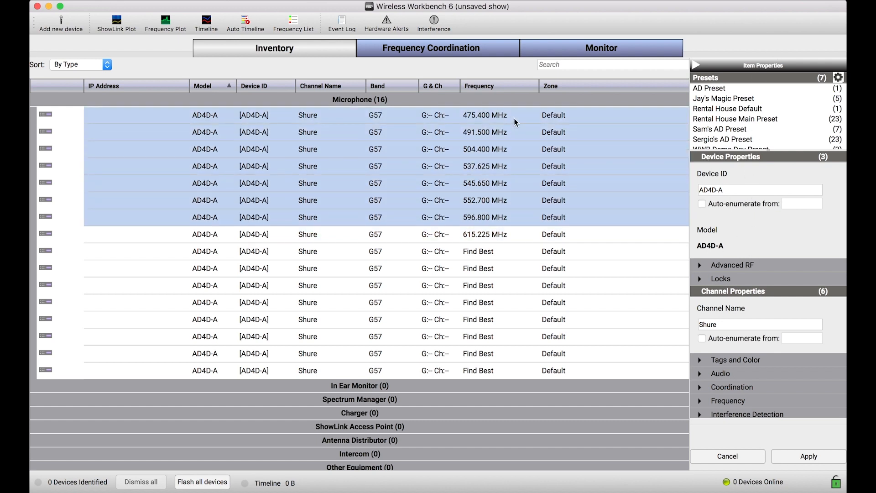
{"action": "key", "text": "shift+Down"}
{"action": "key", "text": "shift+Down"}
{"action": "key", "text": "shift+Down"}
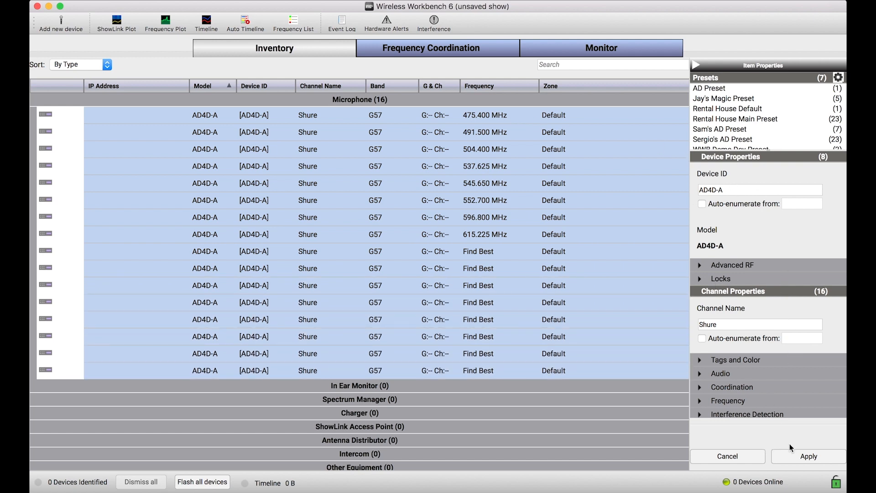
{"action": "left_click", "coordinate": [627, 357]}
{"action": "scroll", "coordinate": [627, 357], "scroll_direction": "right", "scroll_amount": 10}
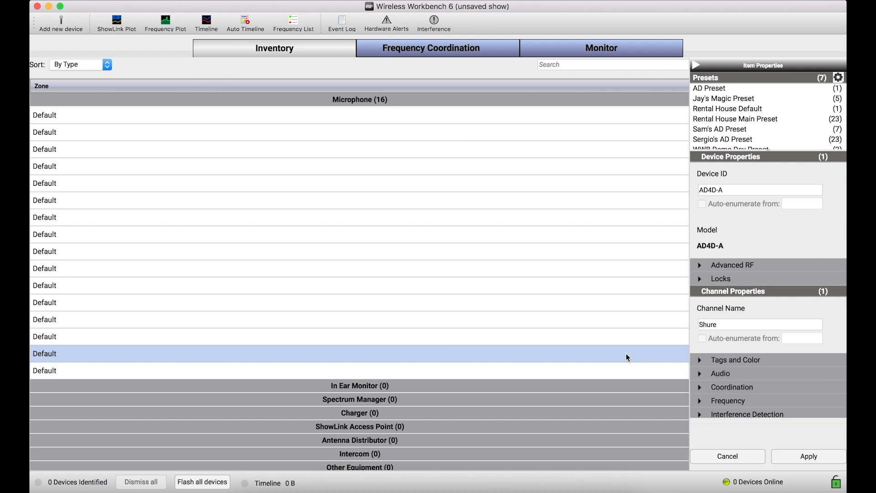
{"action": "scroll", "coordinate": [627, 357], "scroll_direction": "left", "scroll_amount": 10}
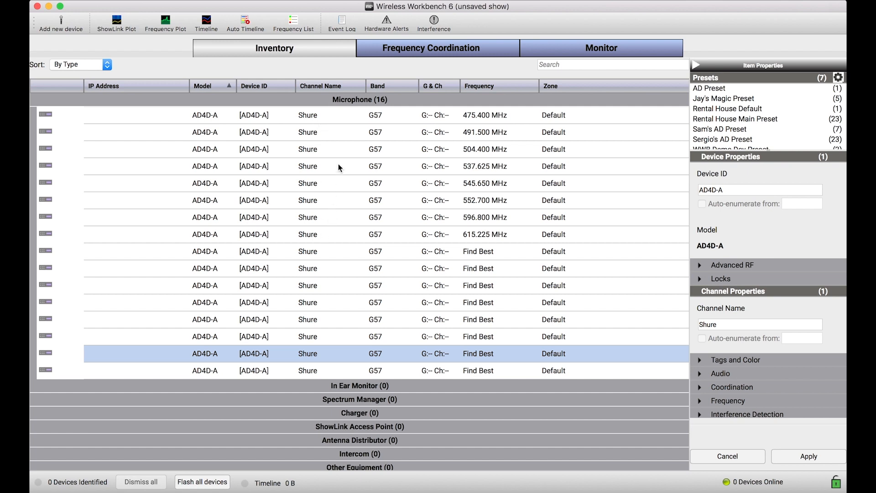
Rename the 475.400 MHz channel in the microphone inventory as RF-01.
{"action": "left_click", "coordinate": [334, 118]}
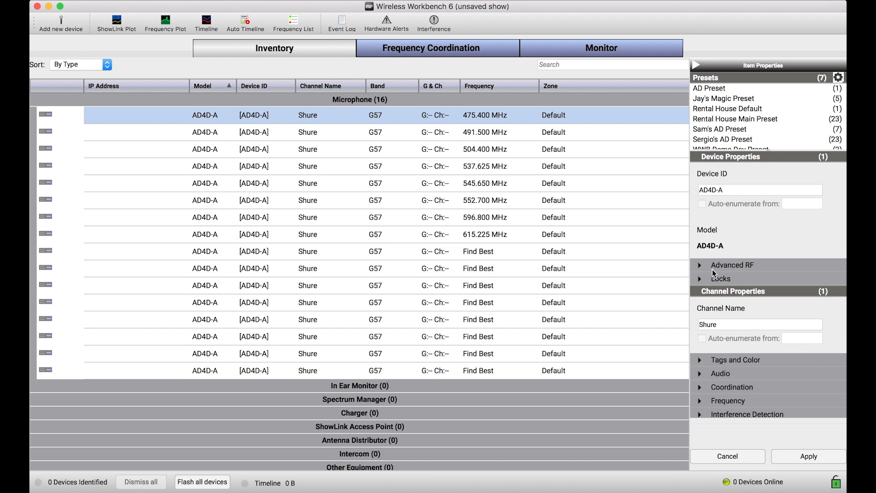
{"action": "double_click", "coordinate": [303, 115]}
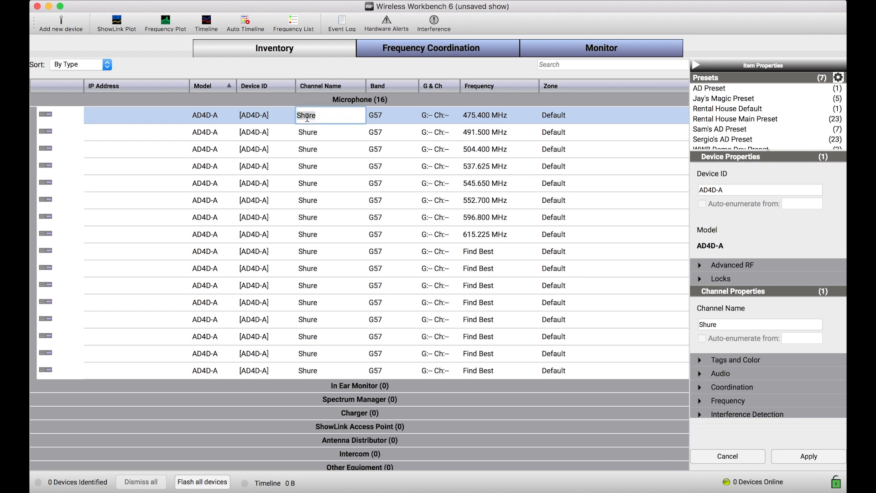
{"action": "type", "text": "Shure"}
{"action": "key", "text": "Return"}
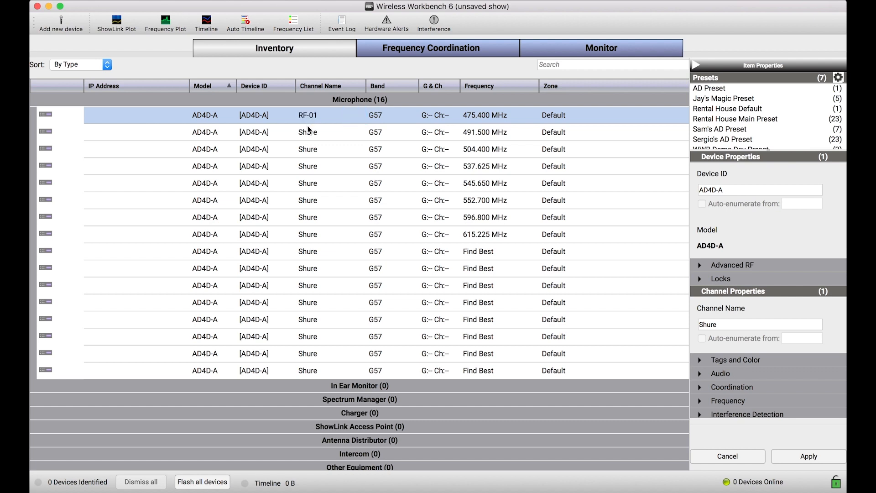
Rename the 491.500 MHz channel as RF-02.
{"action": "double_click", "coordinate": [306, 132]}
{"action": "type", "text": "RF-0"}
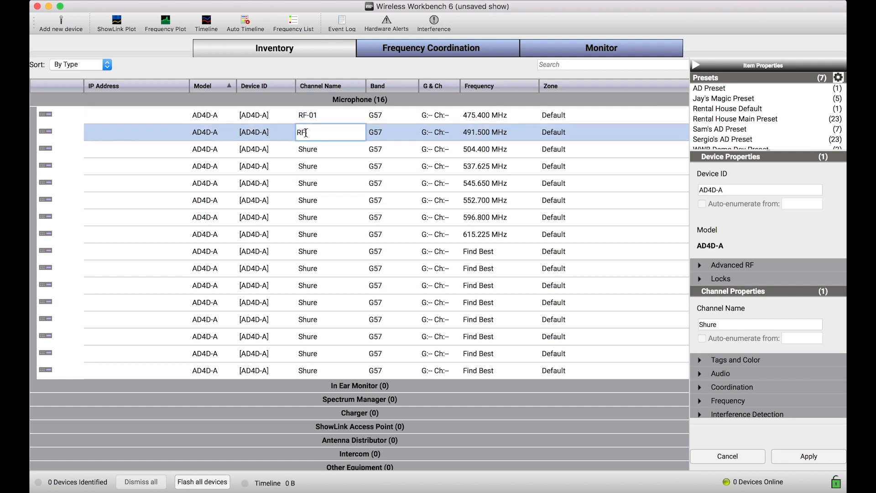
{"action": "type", "text": "2"}
{"action": "key", "text": "Return"}
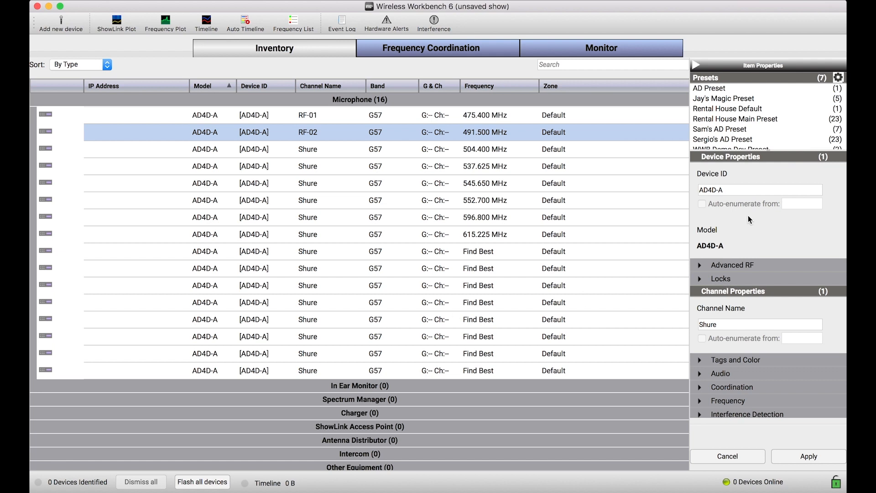
Select the fourteen microphone channels below RF-02 and apply the shared channel name RF- to them.
{"action": "left_click", "coordinate": [332, 152]}
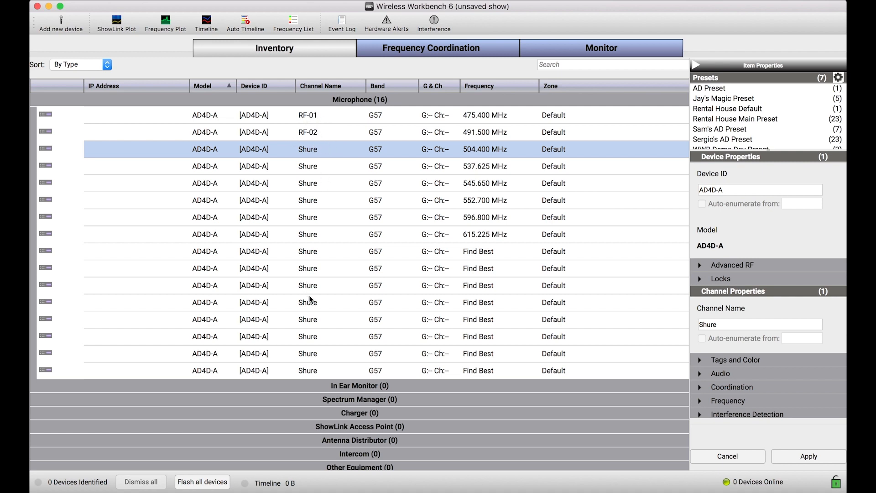
{"action": "left_click", "coordinate": [308, 370], "text": "shift"}
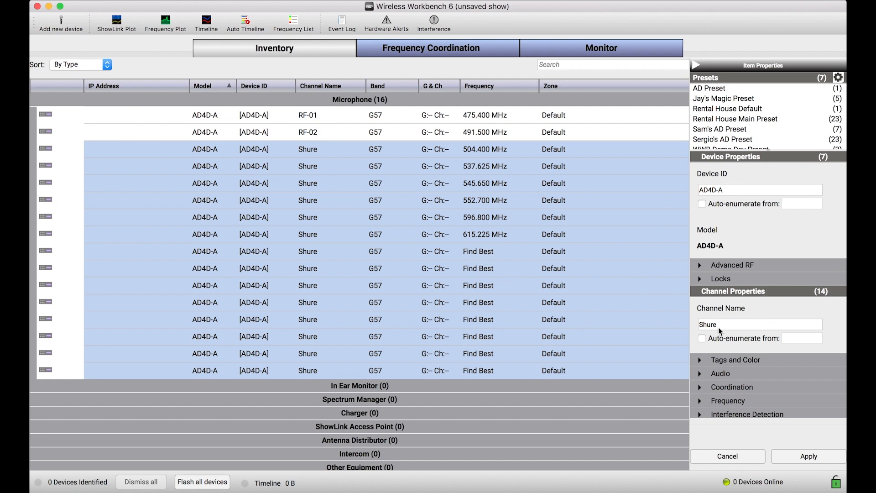
{"action": "left_click_drag", "start_coordinate": [722, 326], "coordinate": [691, 325]}
{"action": "type", "text": "RF-"}
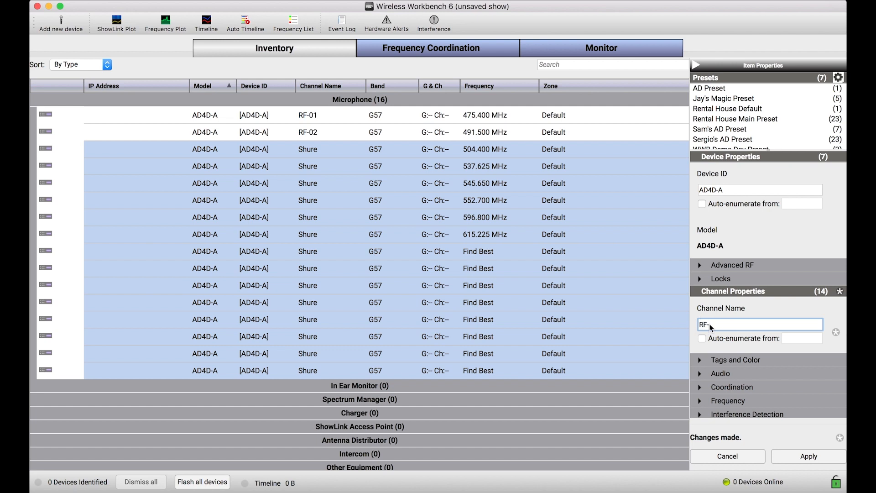
{"action": "left_click", "coordinate": [808, 457]}
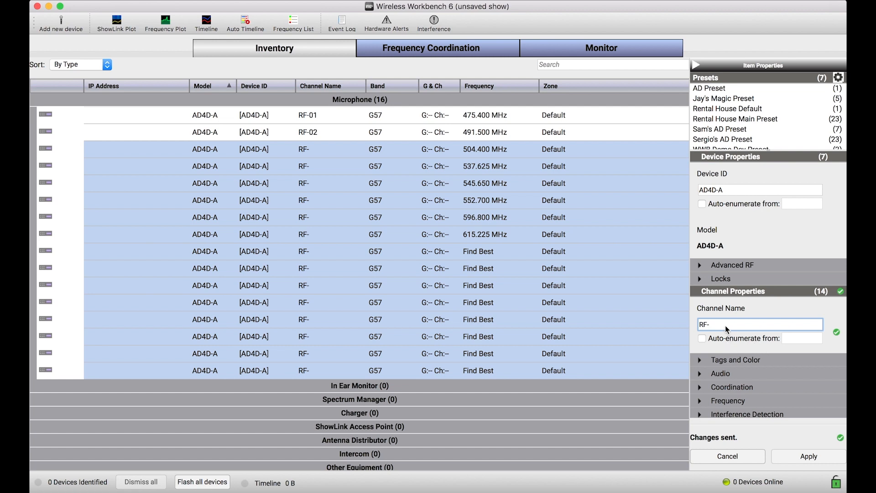
Turn on auto-enumeration for the selected channels' names, starting from 3, and apply it.
{"action": "left_click", "coordinate": [702, 338]}
{"action": "left_click", "coordinate": [792, 338]}
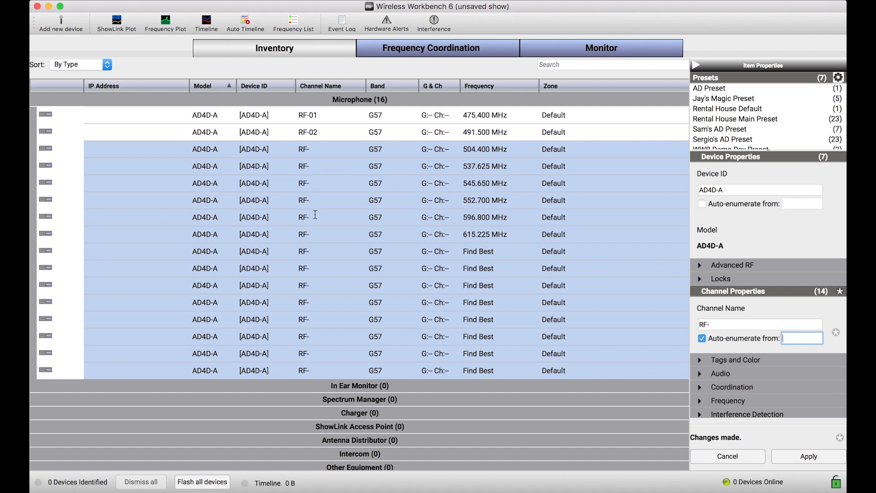
{"action": "type", "text": "3"}
{"action": "left_click", "coordinate": [809, 456]}
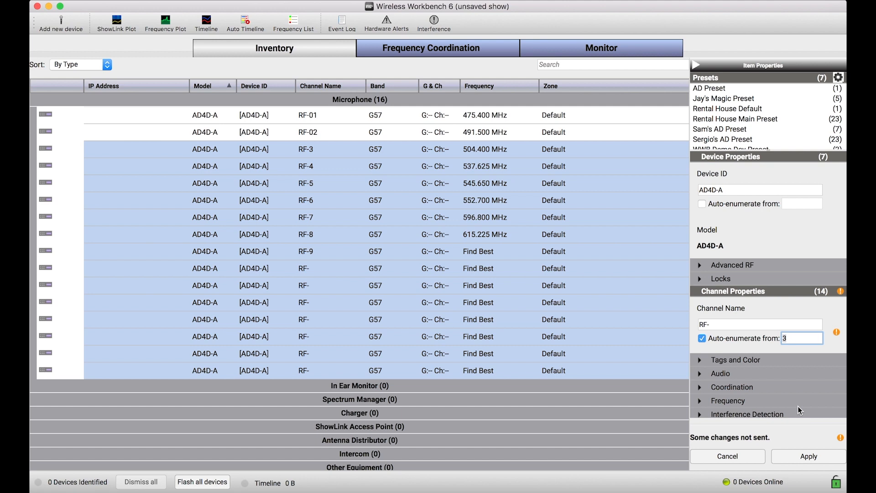
Change the channel name auto-enumeration start to 03 and apply it to the selected channels.
{"action": "key", "text": "BackSpace"}
{"action": "type", "text": "03"}
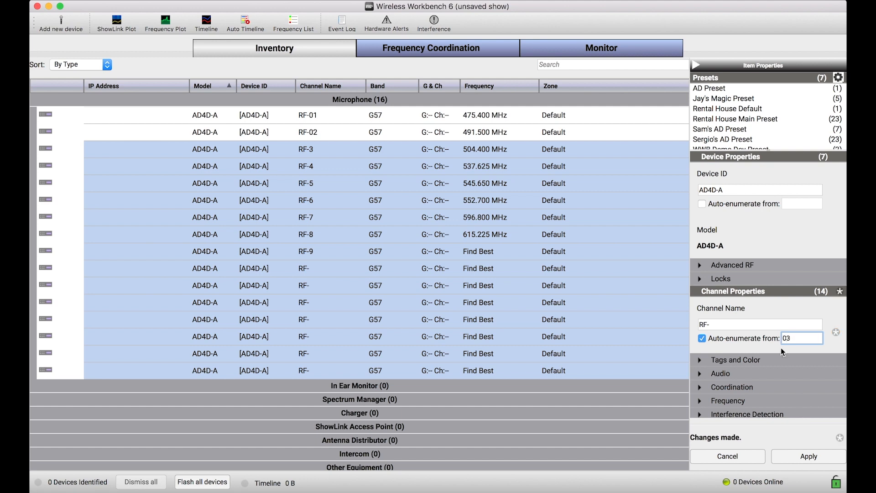
{"action": "left_click", "coordinate": [804, 458]}
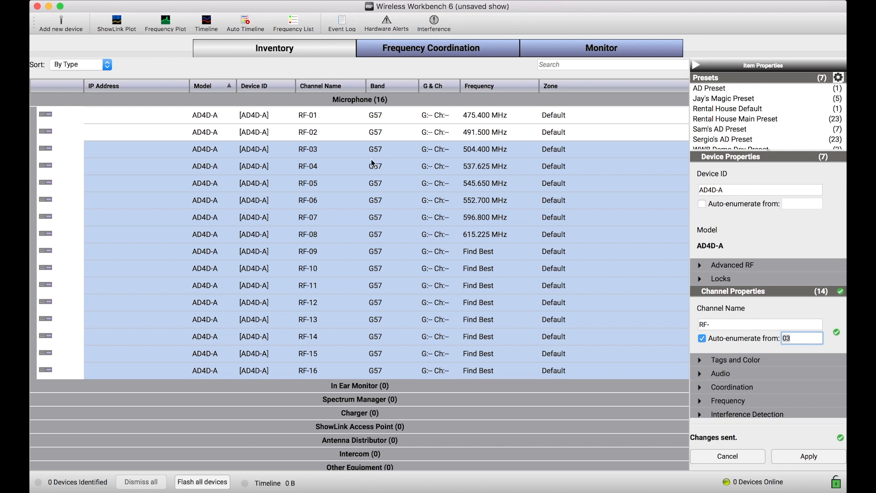
Select all sixteen microphone channels and apply the channel name RF- with auto-enumeration starting from 10.
{"action": "left_click", "coordinate": [332, 118]}
{"action": "left_click", "coordinate": [332, 371], "text": "shift"}
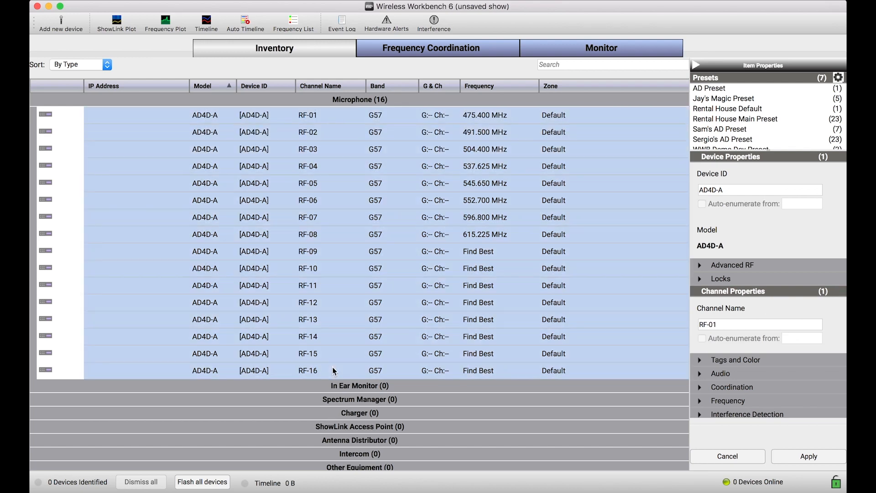
{"action": "left_click", "coordinate": [744, 323]}
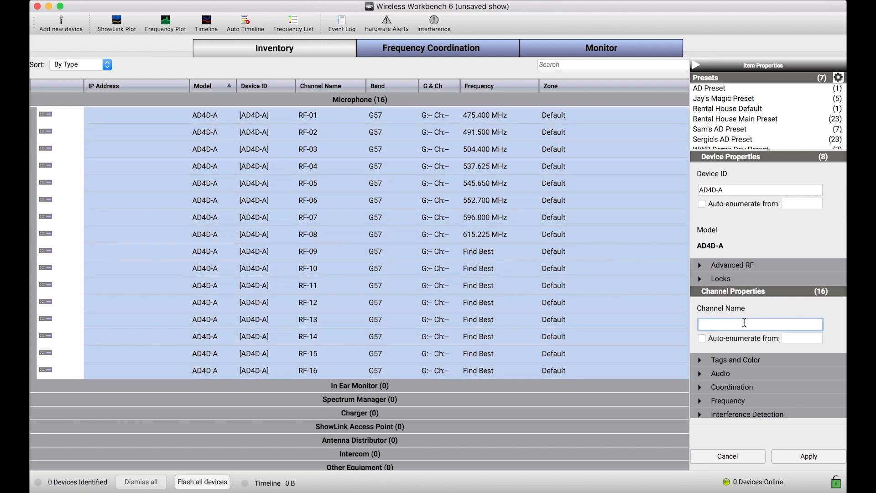
{"action": "type", "text": "RF-"}
{"action": "left_click", "coordinate": [701, 338]}
{"action": "left_click", "coordinate": [802, 338]}
{"action": "type", "text": "10"}
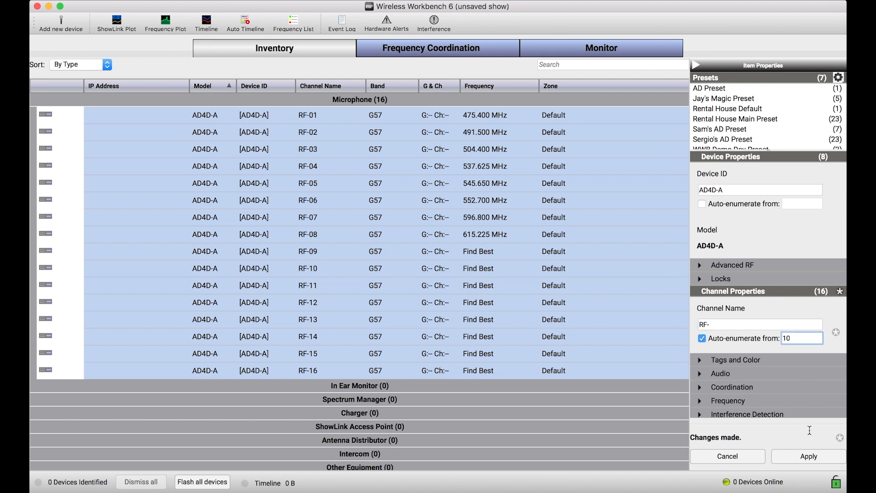
{"action": "left_click", "coordinate": [802, 463]}
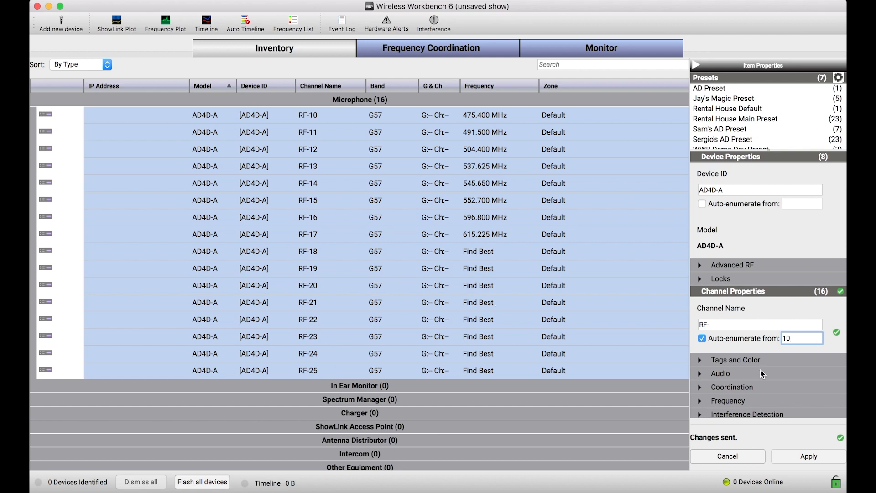
Turn off channel name auto-enumeration and clear the channel name entry in the channel properties.
{"action": "left_click", "coordinate": [702, 338]}
{"action": "left_click", "coordinate": [741, 326]}
{"action": "key", "text": "BackSpace"}
{"action": "key", "text": "BackSpace"}
{"action": "key", "text": "BackSpace"}
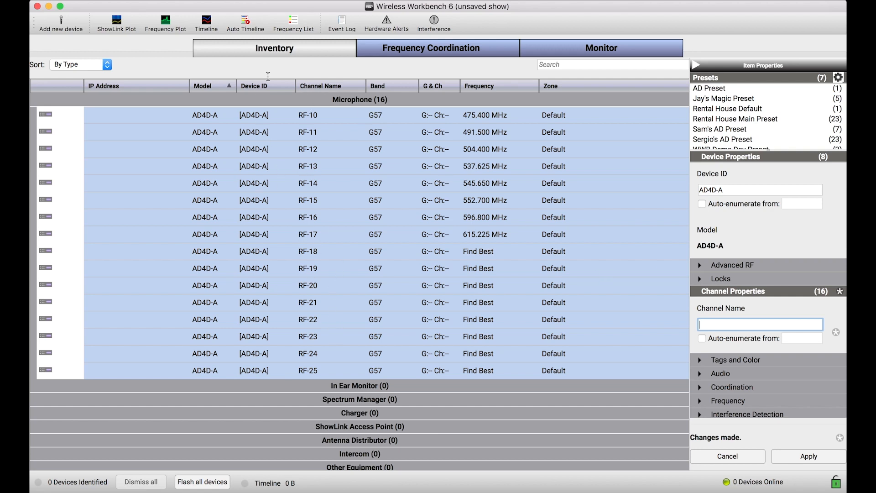
Set the selected devices' ID to AD- with auto-enumeration starting from 1, and apply it.
{"action": "left_click_drag", "start_coordinate": [745, 192], "coordinate": [712, 191]}
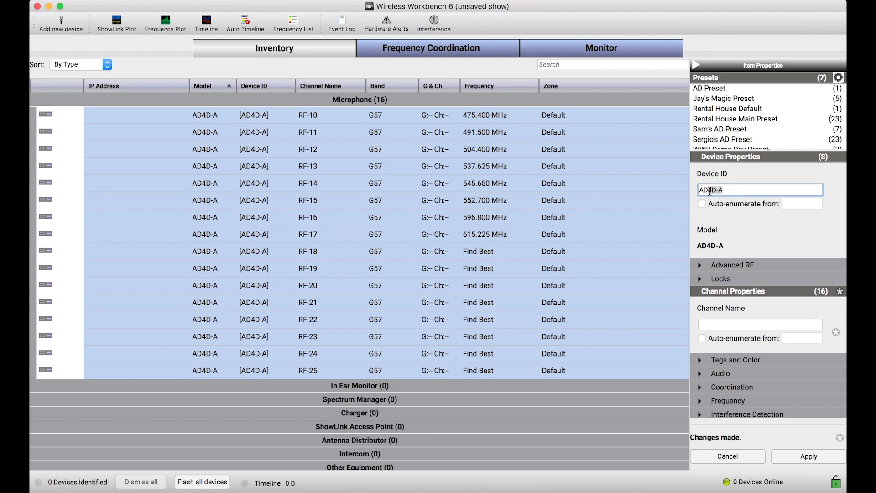
{"action": "type", "text": "-"}
{"action": "left_click", "coordinate": [702, 203]}
{"action": "left_click", "coordinate": [802, 203]}
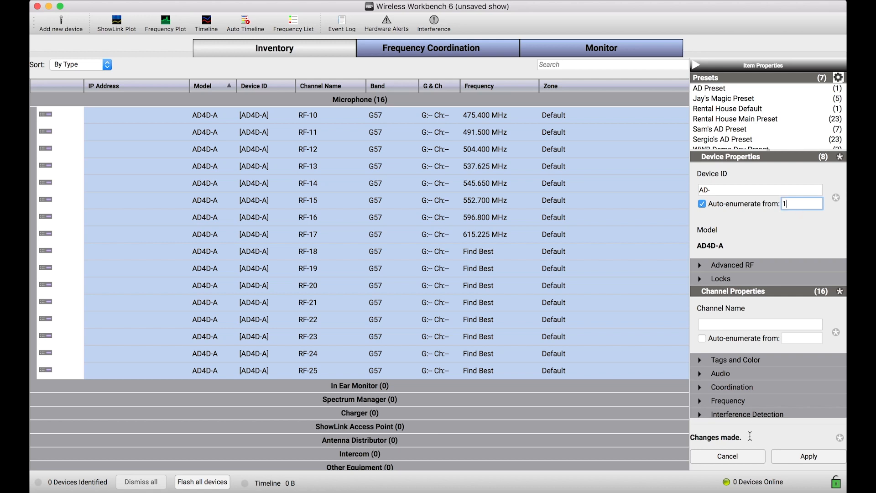
{"action": "left_click", "coordinate": [808, 457]}
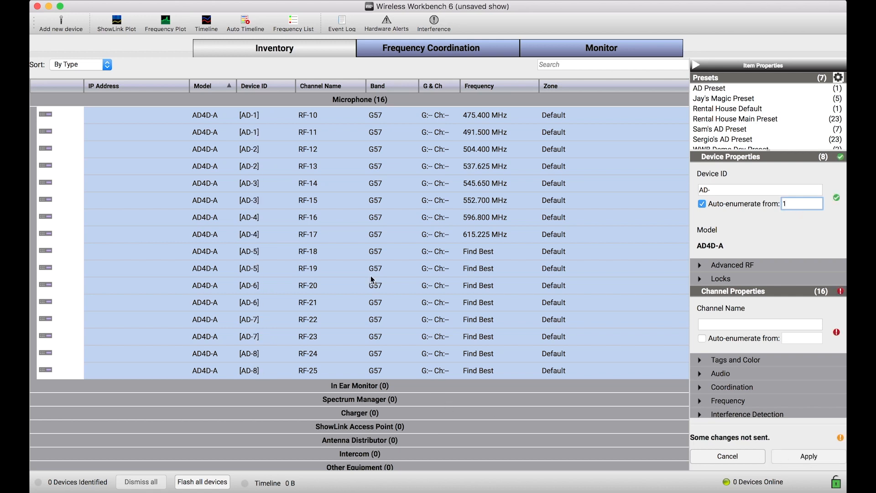